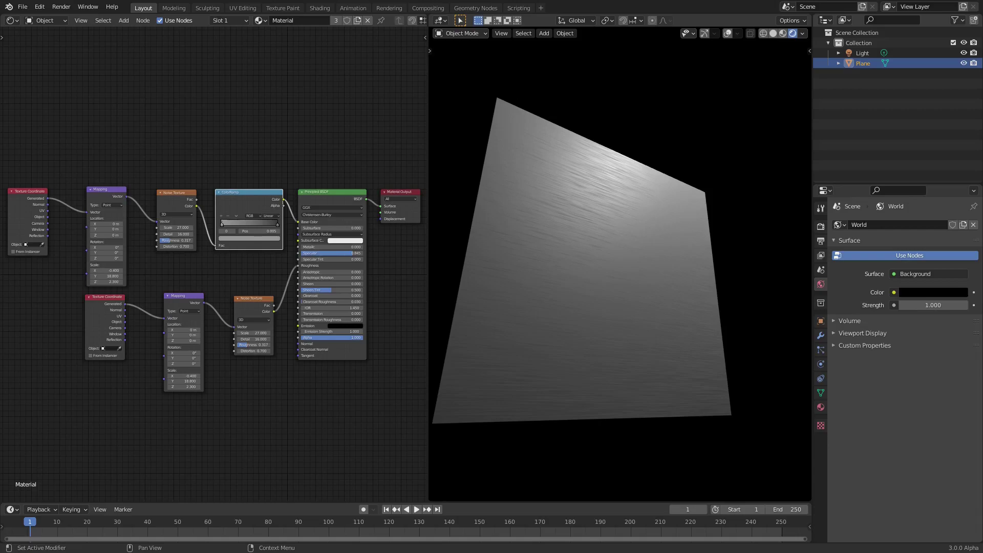
scroll(531, 241, "up", 3)
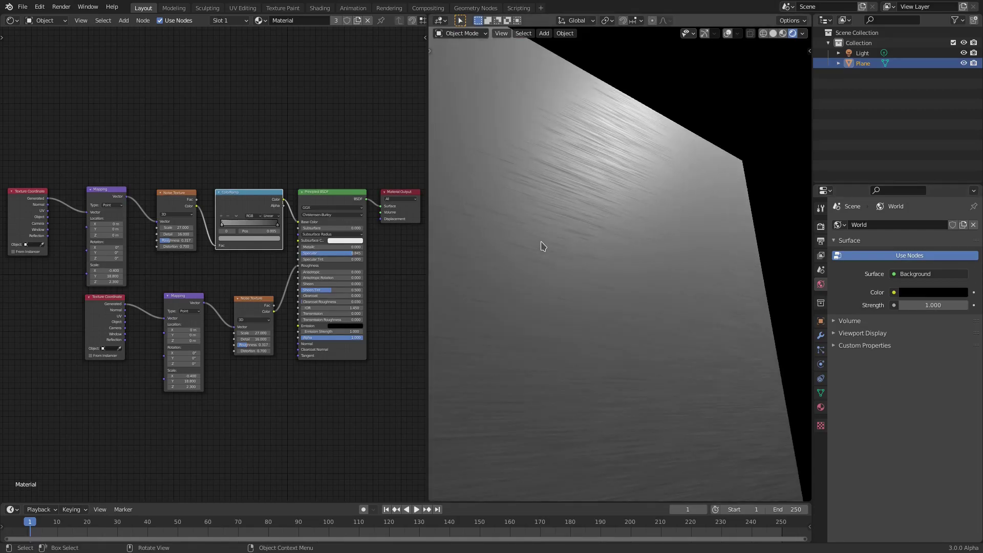
Step: Unlink the lower Noise Texture from Roughness and box-select the lower row of texture nodes
mouse_move(542, 246)
middle_mouse_down()
mouse_move(533, 206)
mouse_move(450, 218)
mouse_move(439, 228)
mouse_move(571, 279)
mouse_move(559, 274)
mouse_move(635, 346)
middle_mouse_up()
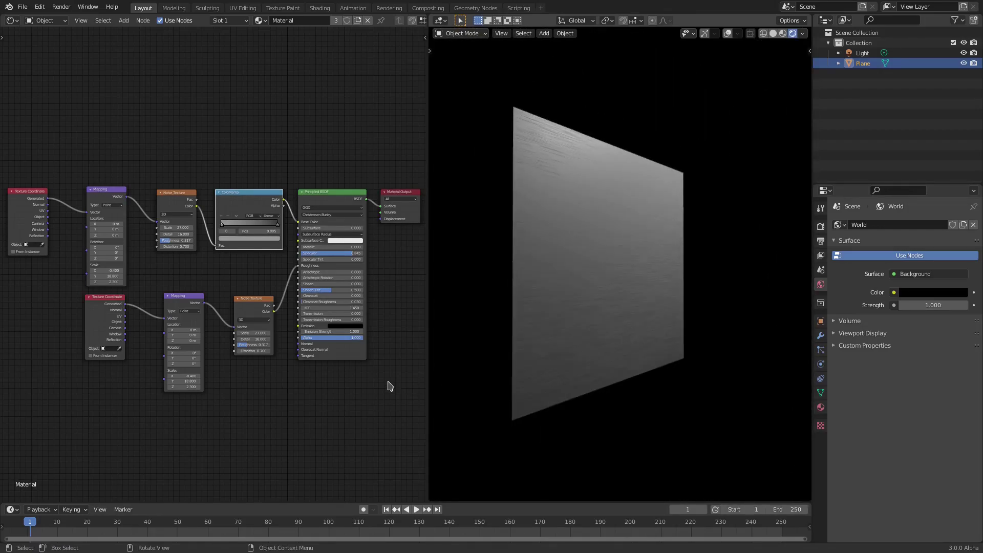
scroll(300, 388, "up", 1)
scroll(301, 388, "up", 1)
scroll(300, 362, "up", 2)
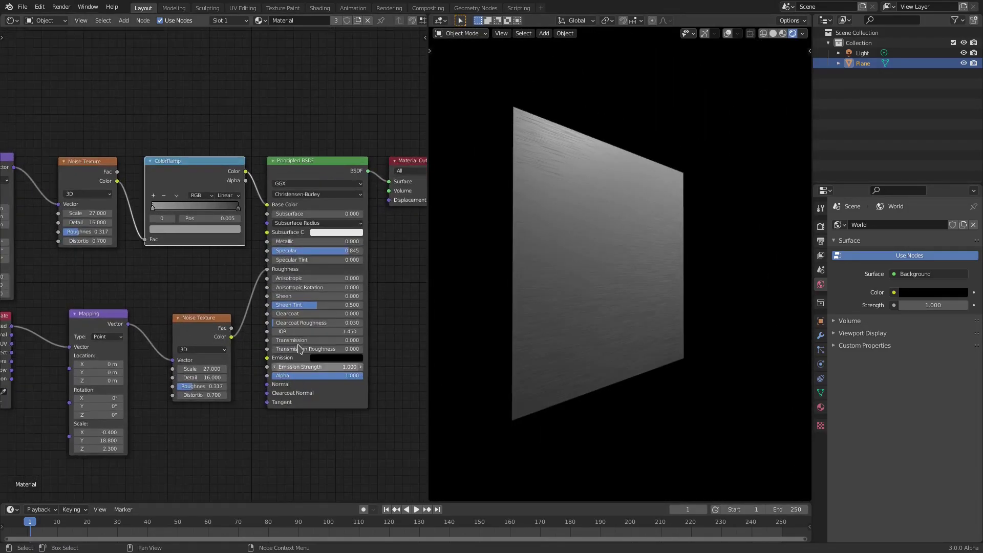
middle_click_drag(185, 275, 270, 285)
scroll(257, 304, "up", 1)
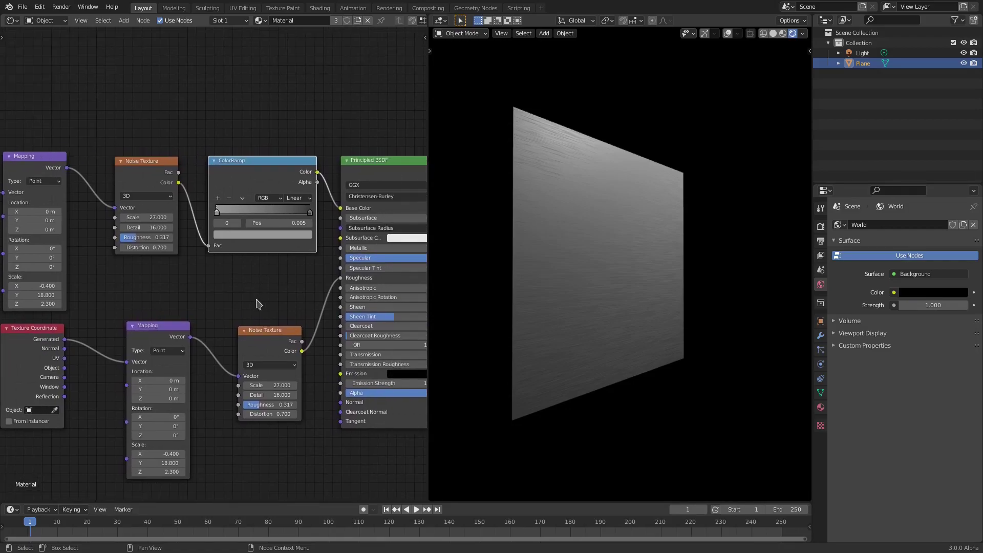
left_click_drag(343, 284, 323, 286)
scroll(576, 312, "up", 3)
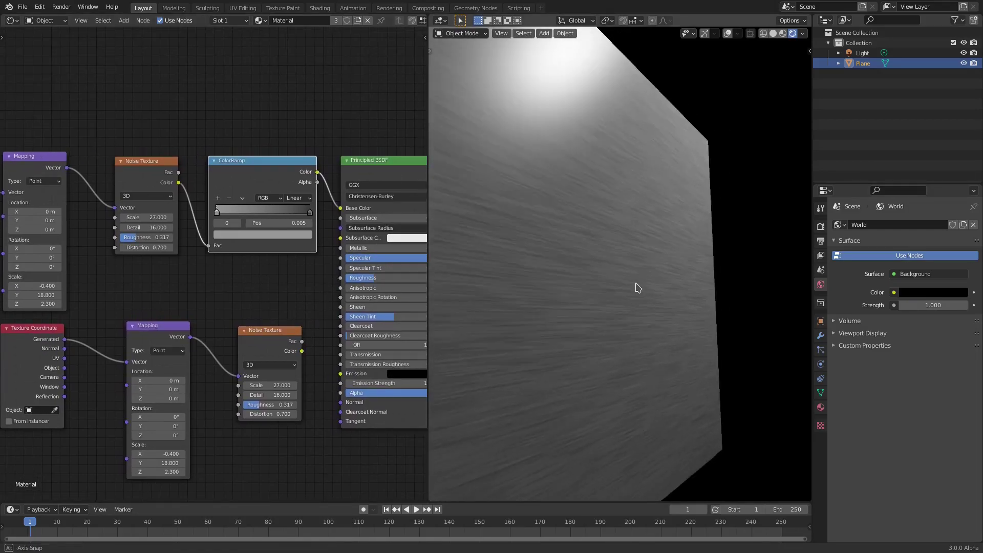
mouse_move(637, 285)
middle_mouse_down()
mouse_move(607, 264)
mouse_move(698, 285)
mouse_move(663, 288)
mouse_move(687, 257)
mouse_move(693, 266)
middle_mouse_up()
scroll(213, 266, "down", 1)
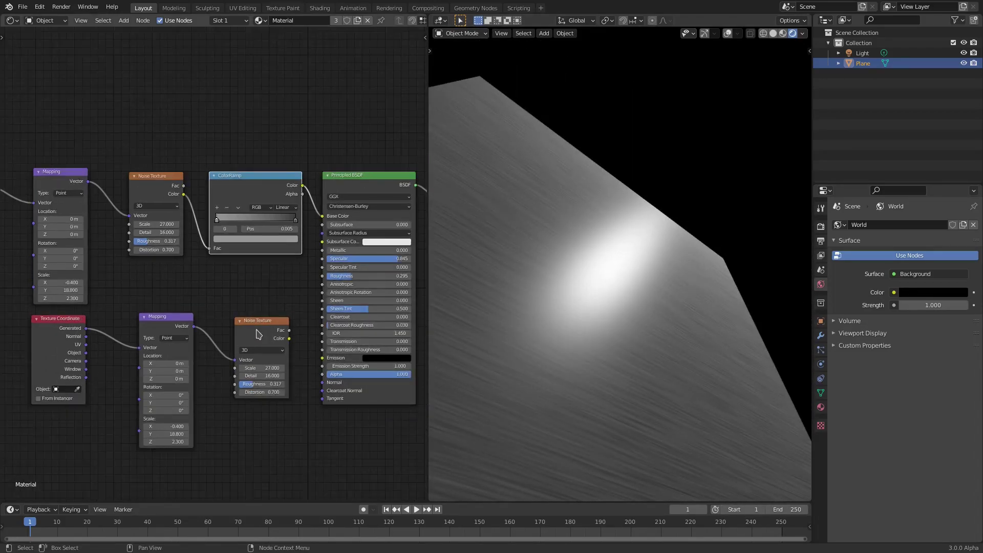
scroll(213, 266, "down", 1)
left_click_drag(253, 425, 100, 351)
Step: Delete the lower nodes, move the shader nodes right, unplug Base Color, and lower roughness
key("x")
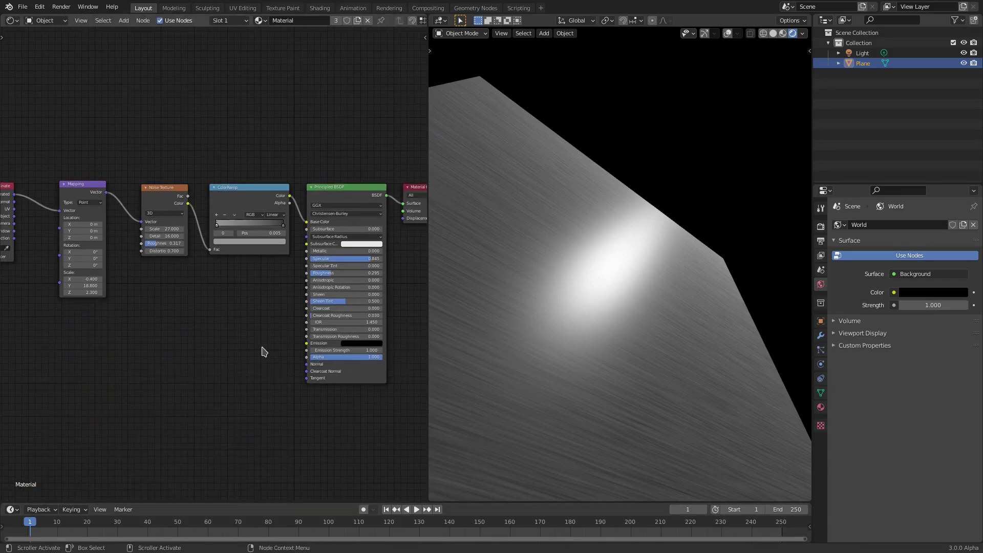
scroll(141, 373, "up", 2)
scroll(142, 374, "up", 1)
middle_click_drag(143, 373, 15, 374)
left_click_drag(219, 207, 350, 206)
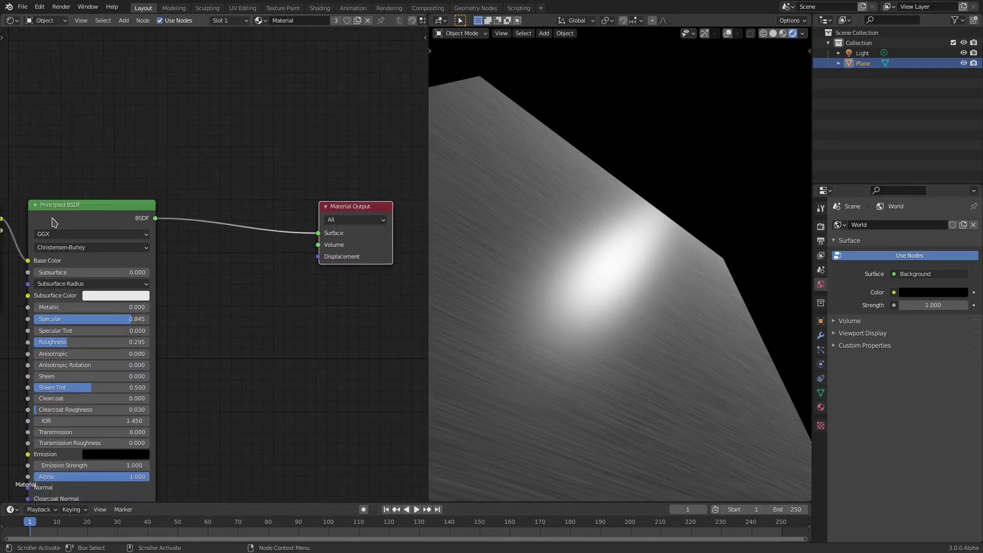
mouse_move(31, 251)
left_mouse_down()
mouse_move(150, 251)
mouse_move(120, 275)
left_mouse_up()
mouse_move(237, 220)
middle_mouse_down()
mouse_move(248, 180)
mouse_move(193, 202)
middle_mouse_up()
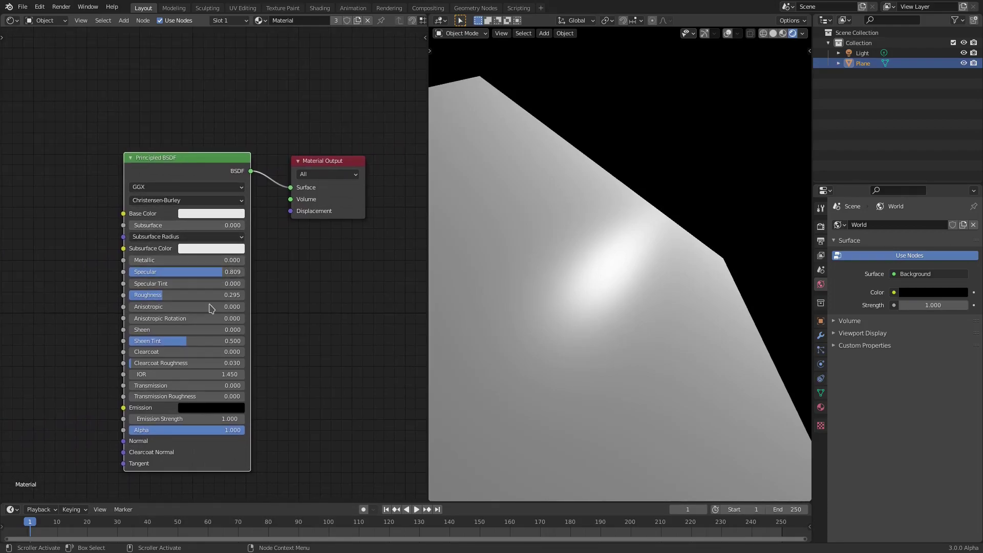
left_click_drag(209, 295, 217, 295)
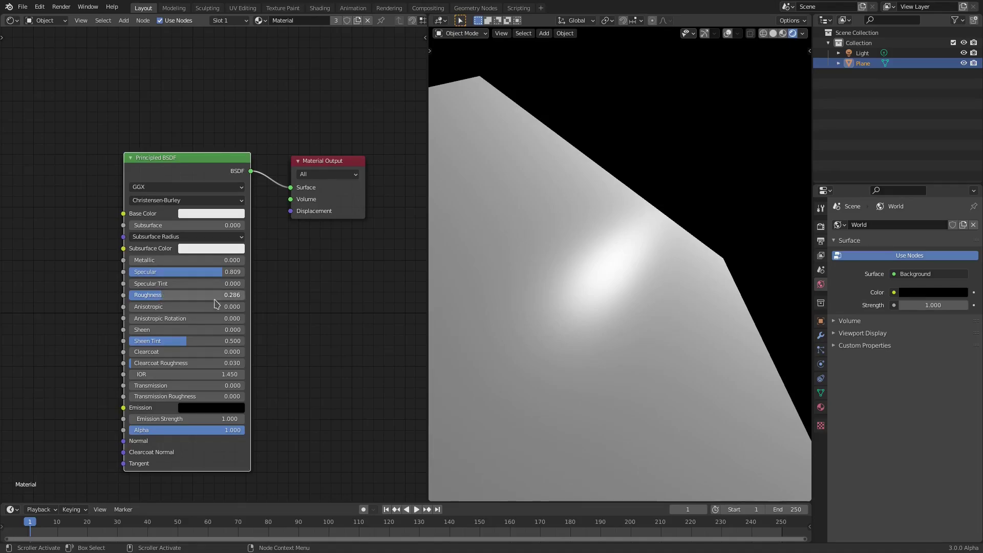
scroll(285, 303, "down", 2)
Step: Select the Noise Texture and ColorRamp nodes and cut the Noise Texture's Vector link
mouse_move(298, 296)
middle_mouse_down()
mouse_move(406, 289)
mouse_move(275, 276)
middle_mouse_up()
left_click_drag(274, 276, 42, 162)
middle_click_drag(42, 161, 104, 164)
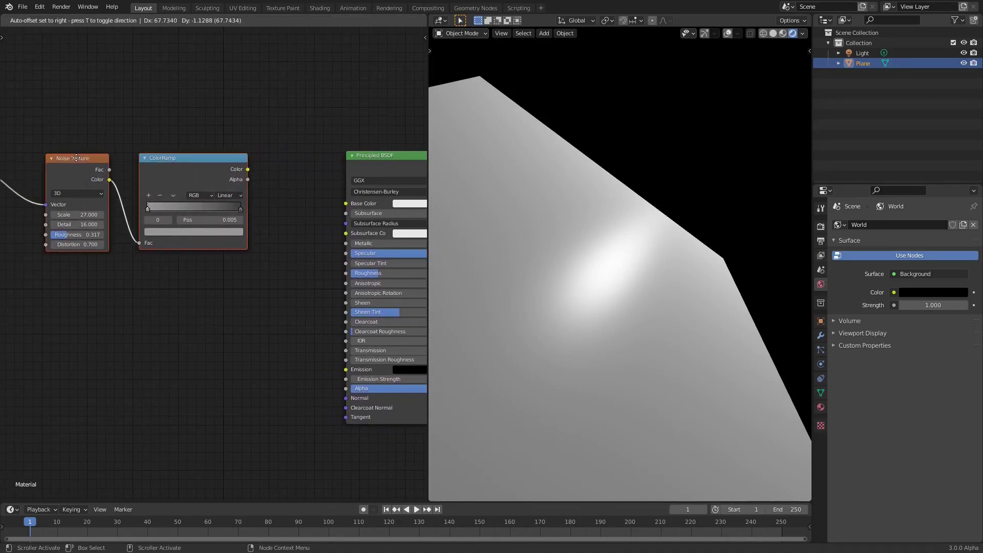
left_click_drag(77, 205, 81, 285)
Step: Search the Add menu for ColorRamp and Noise Texture, cancelling without adding any node
key("shift+a")
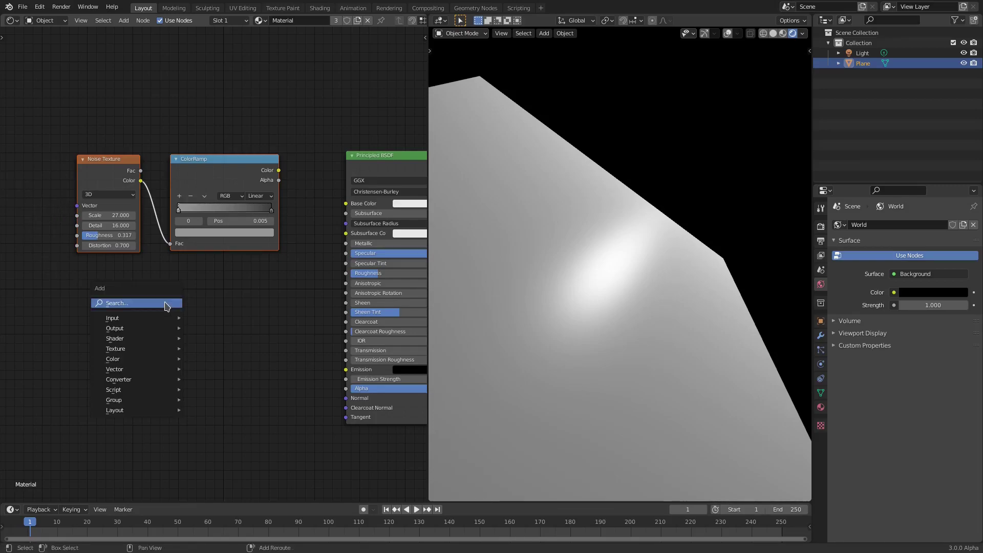
left_click(164, 305)
type("color")
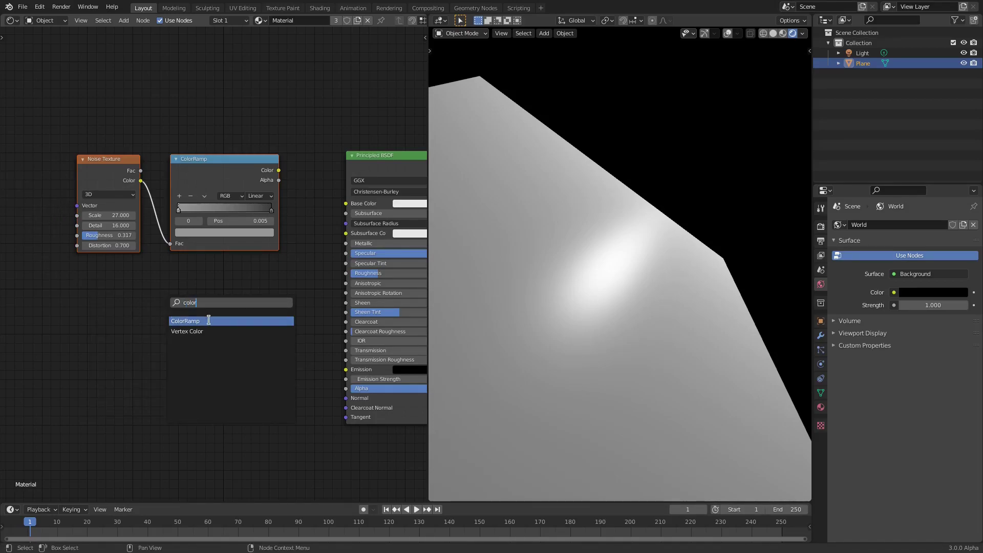
key("Escape")
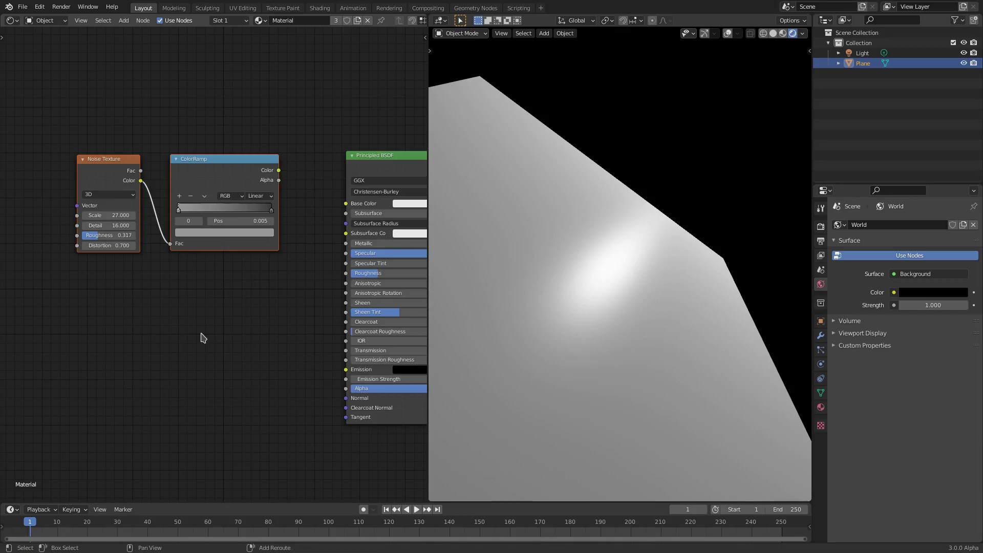
key("shift+a")
left_click(202, 337)
key("Return")
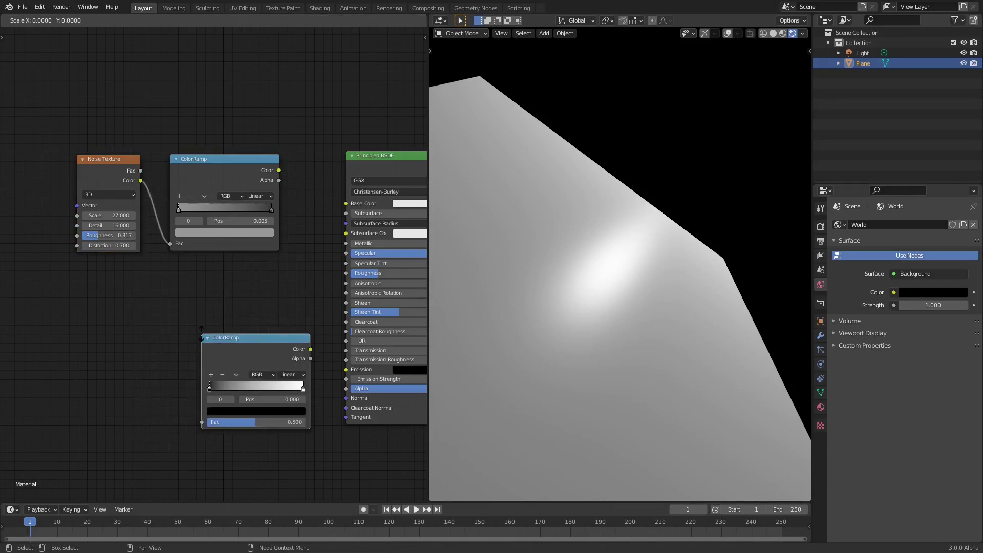
key("Escape")
key("shift+a")
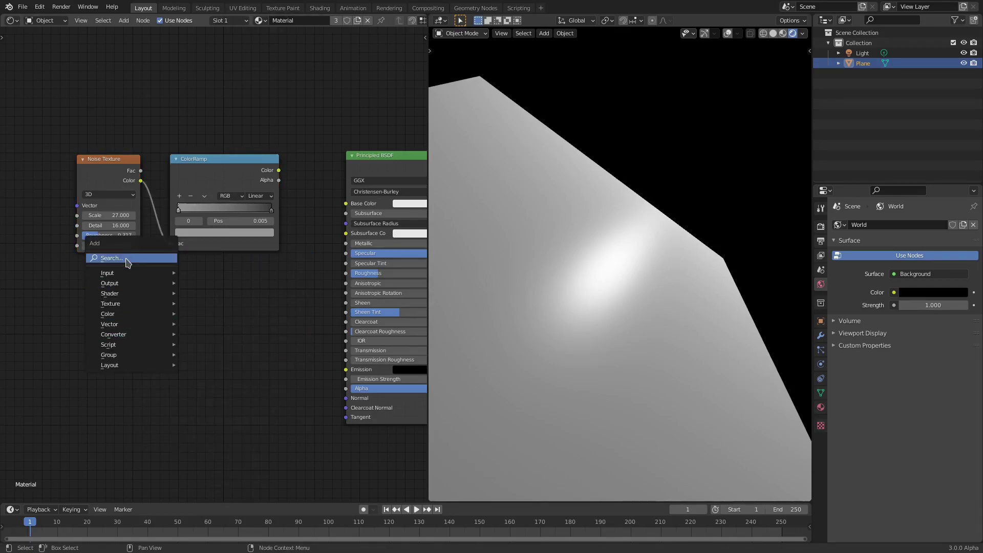
left_click(125, 258)
type("noise")
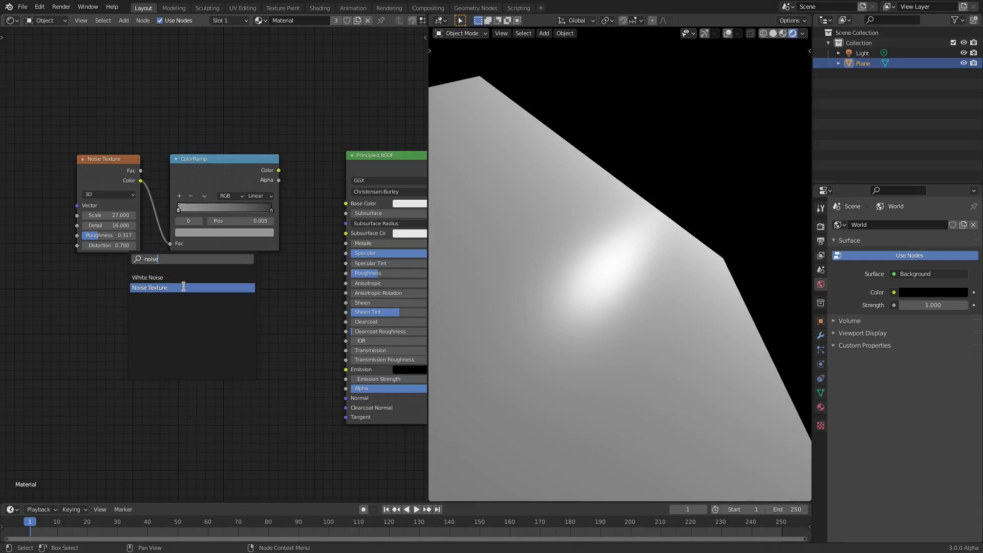
key("Escape")
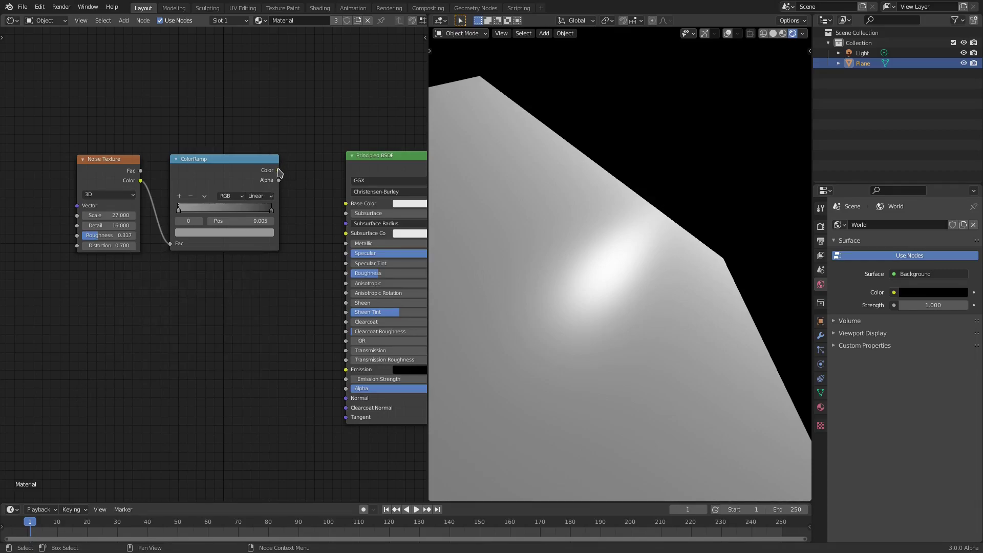
Step: Link the ColorRamp Color output to Base Color and adjust the Noise Texture Scale
left_click_drag(278, 171, 304, 145)
left_click_drag(347, 206, 346, 204)
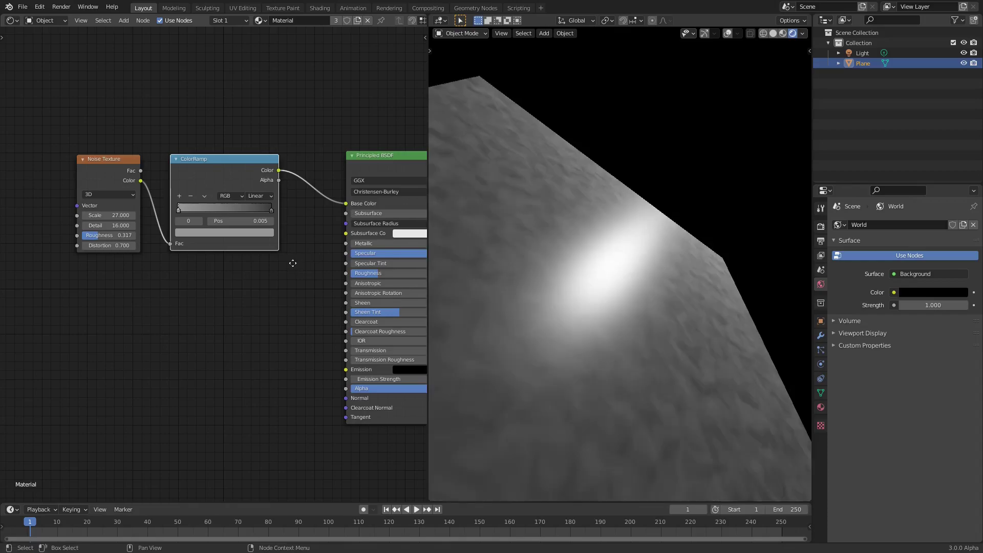
mouse_move(295, 263)
middle_mouse_down()
mouse_move(237, 264)
mouse_move(273, 299)
middle_mouse_up()
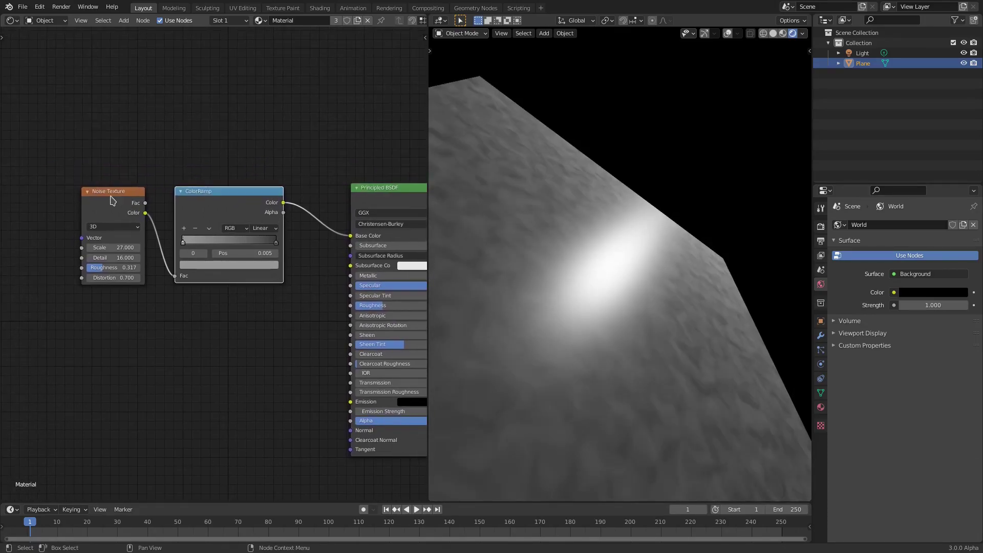
middle_click_drag(565, 325, 544, 374)
scroll(166, 264, "down", 2)
scroll(165, 263, "up", 1)
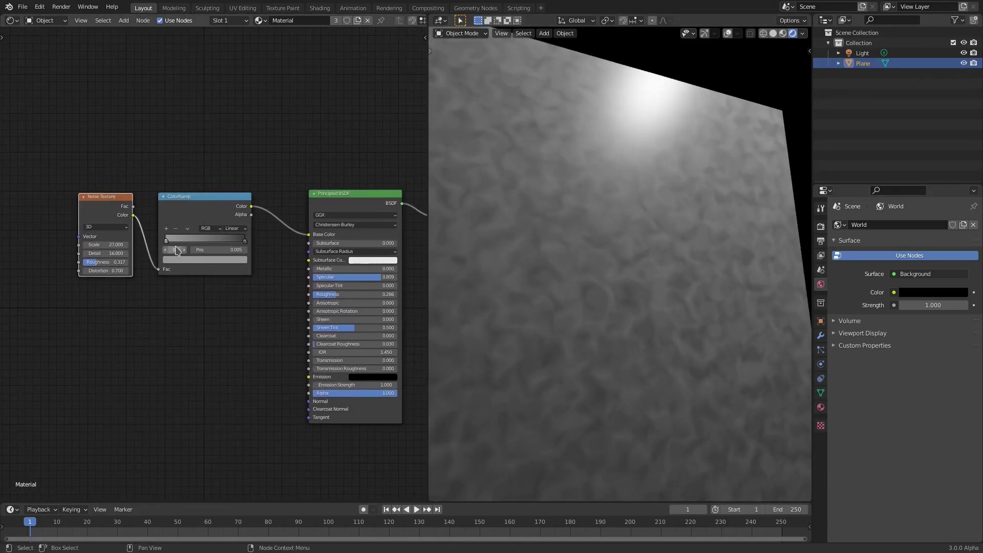
scroll(138, 263, "up", 1)
left_click_drag(102, 243, 123, 243)
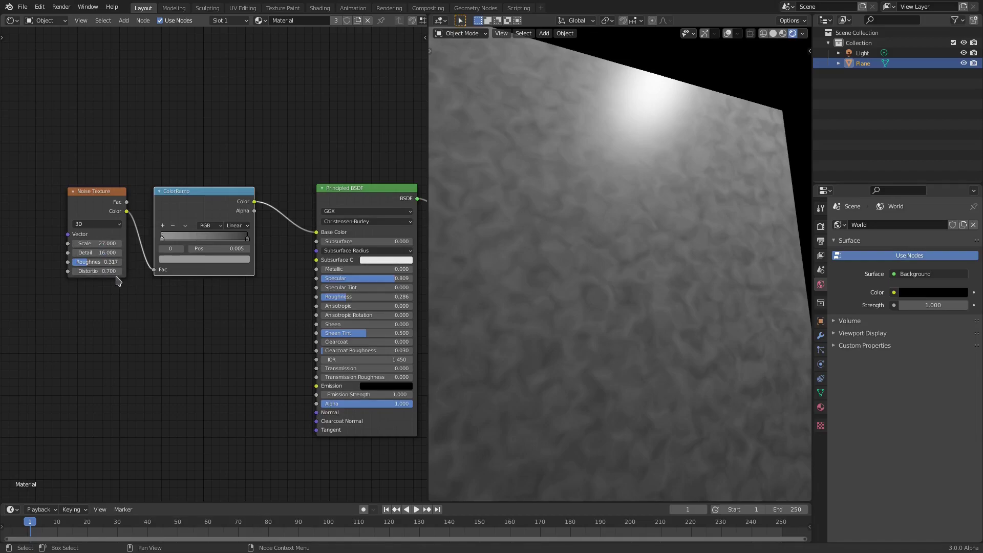
middle_click_drag(537, 308, 592, 329)
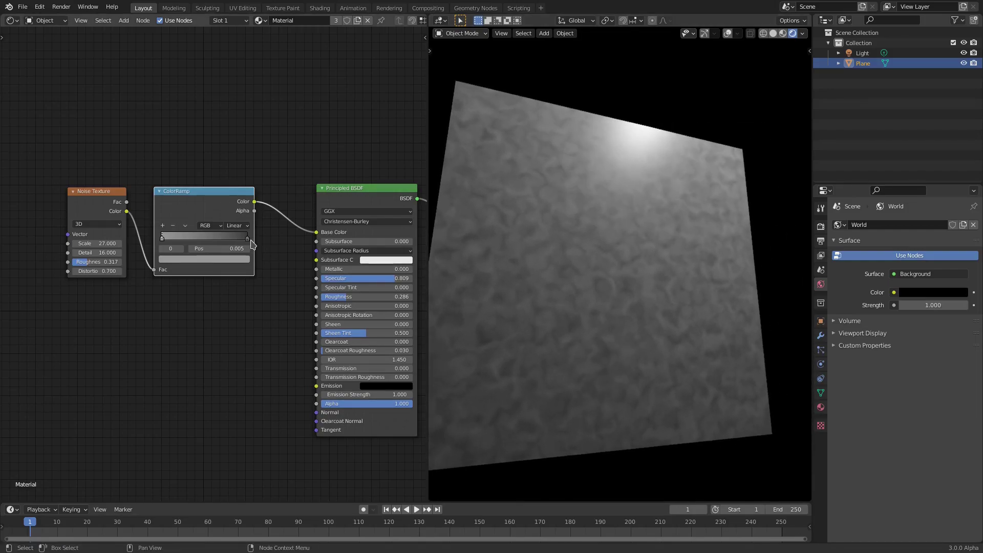
scroll(251, 244, "up", 1)
Step: Spread the ColorRamp stops to the ends and set the dark stop to hex 979797
left_click_drag(250, 240, 201, 237)
left_click_drag(201, 237, 281, 239)
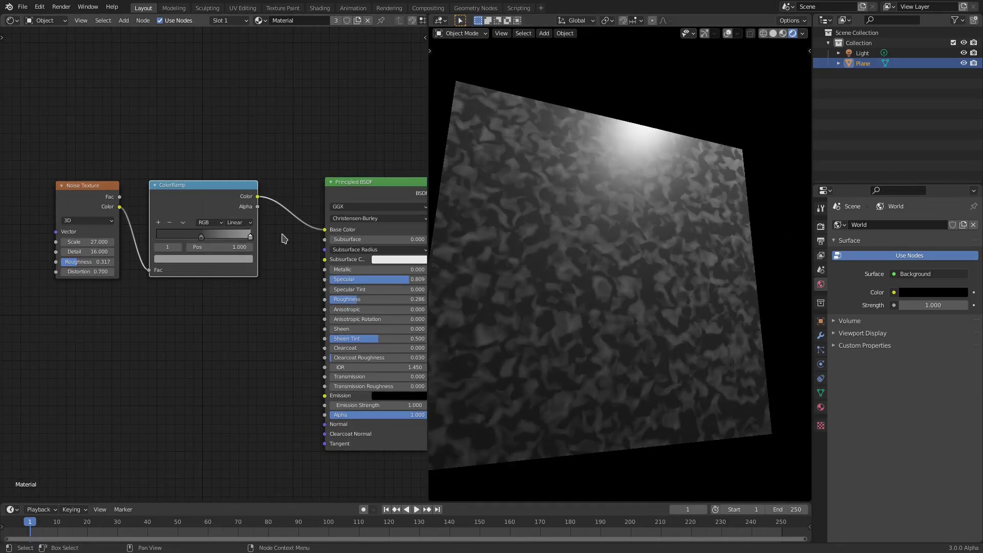
left_click_drag(201, 238, 130, 238)
left_click(206, 260)
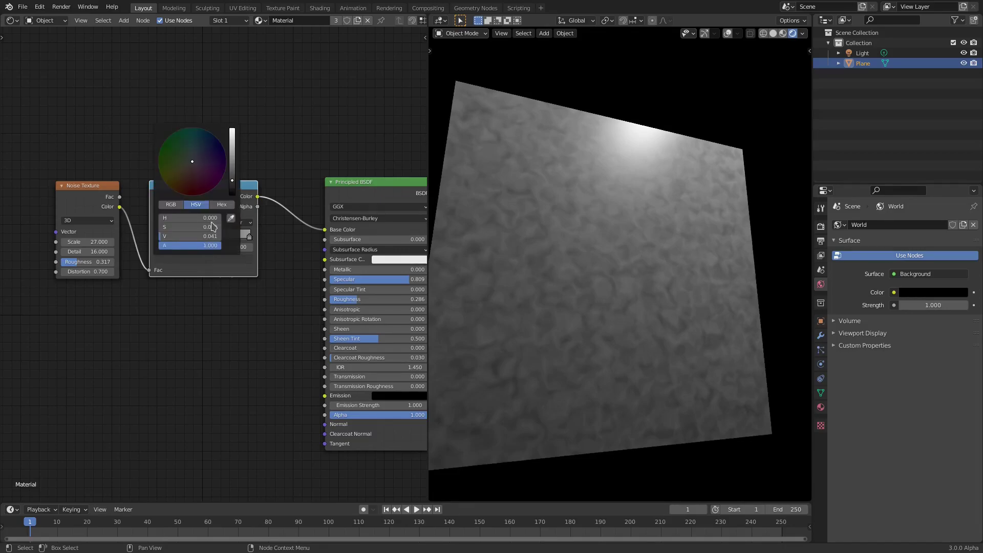
left_click(229, 204)
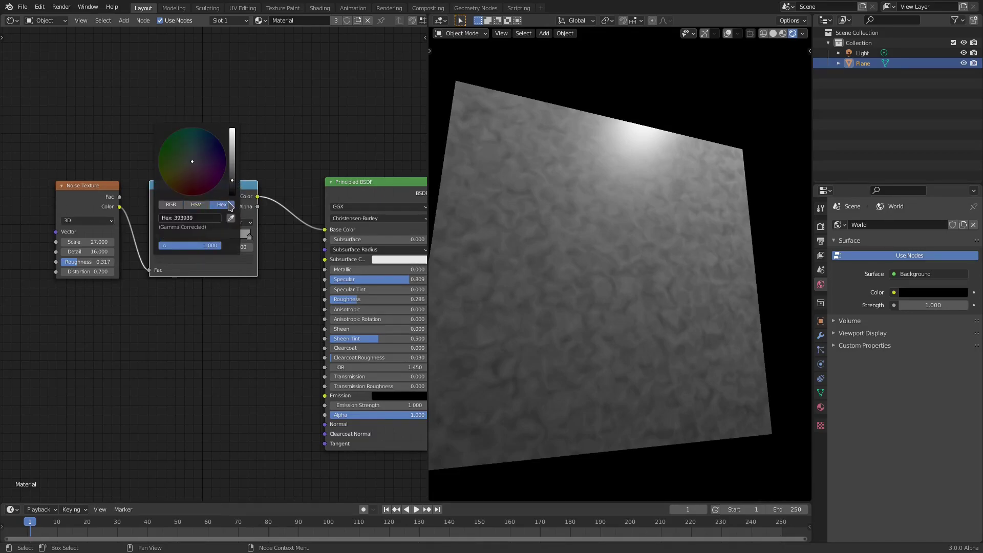
scroll(254, 242, "up", 2)
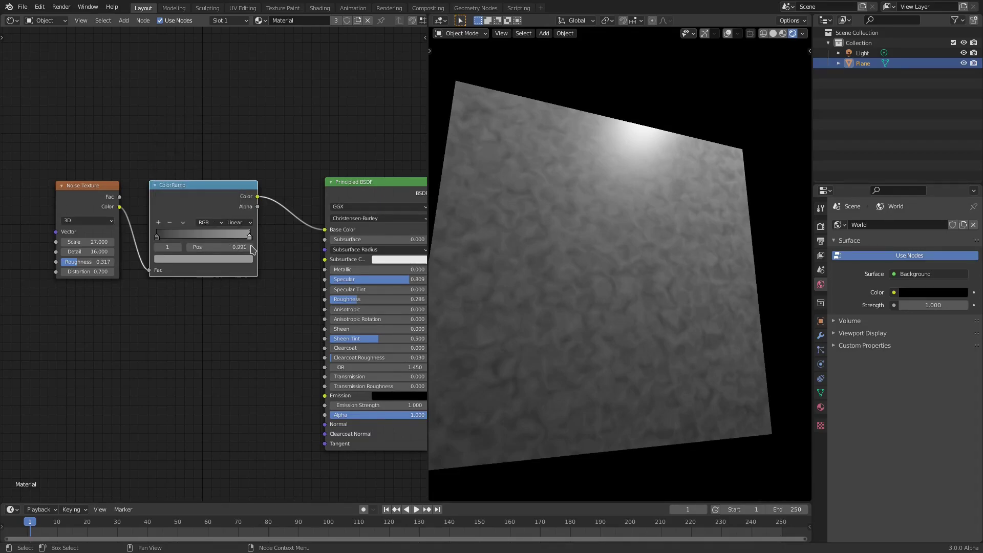
scroll(257, 242, "up", 2)
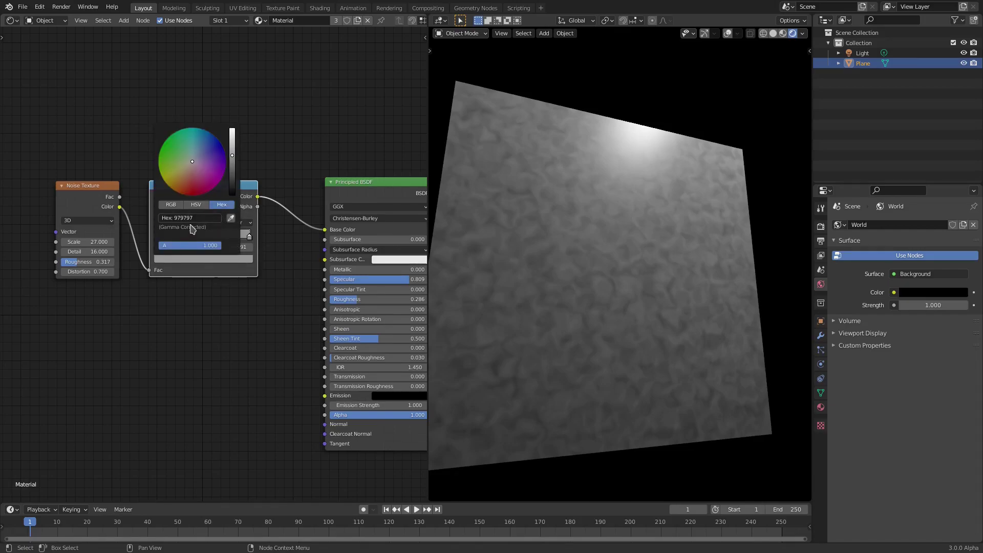
scroll(203, 330, "down", 2)
Step: Add a Texture Coordinate node through the node search, then delete the unneeded duplicate
mouse_move(202, 329)
middle_mouse_down()
mouse_move(284, 290)
mouse_move(206, 257)
middle_mouse_up()
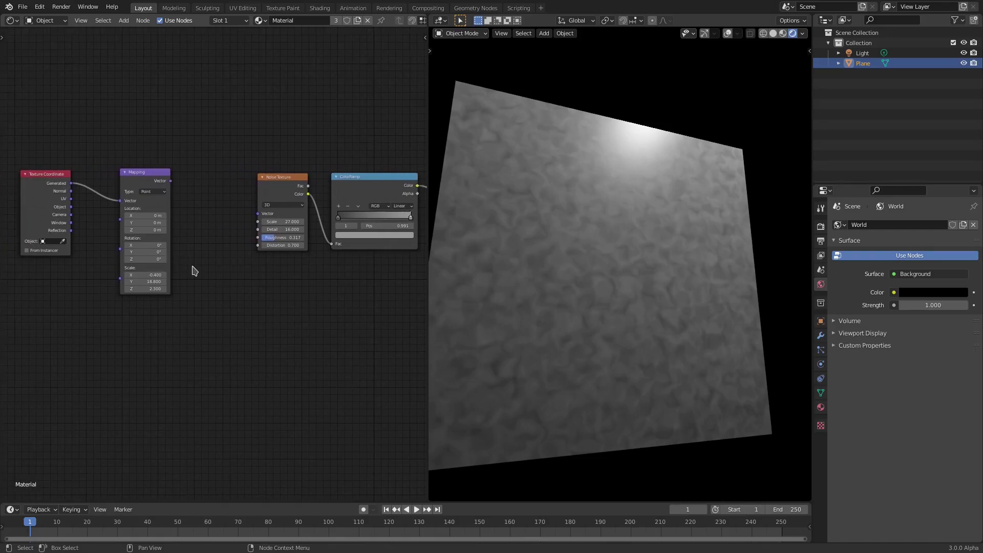
key("shift+a")
left_click(289, 317)
type("mappin")
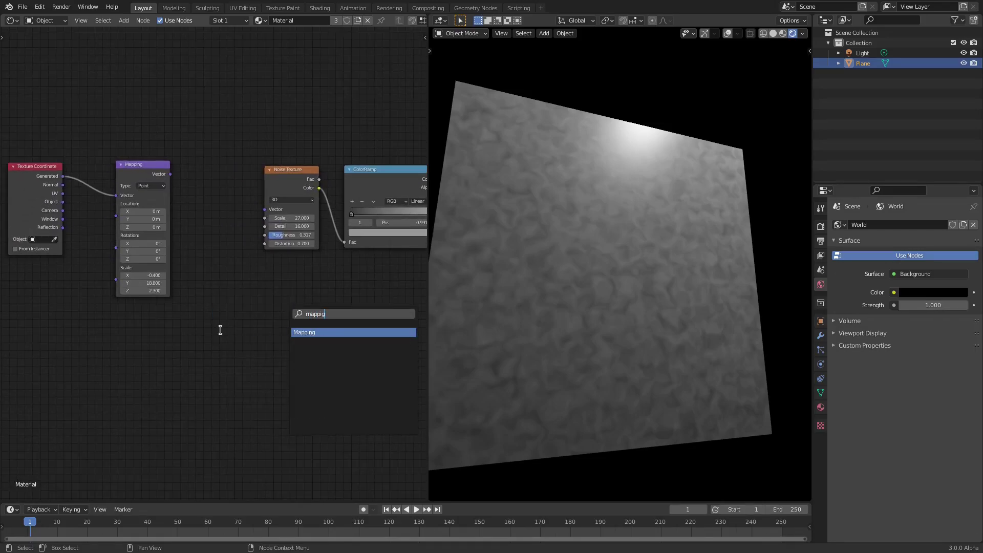
key("Escape")
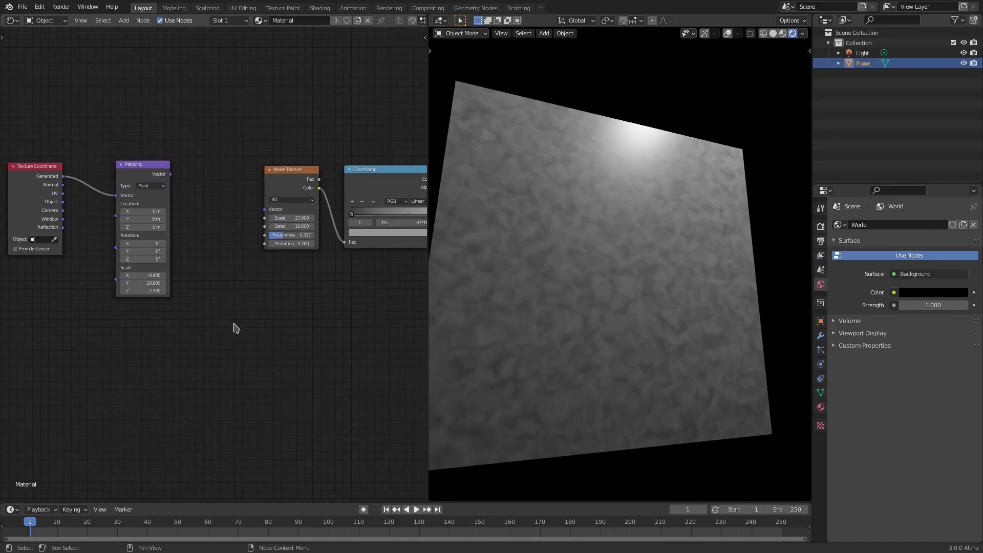
key("shift+a")
left_click(234, 324)
type("texture")
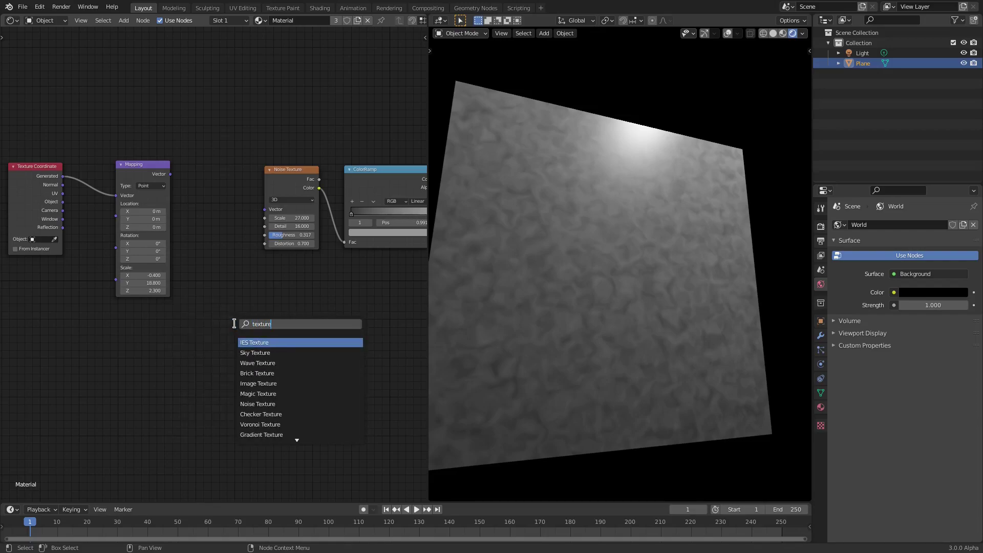
key("Down")
key("Down")
key("Down")
key("Up")
key("Up")
key("Up")
type("coor")
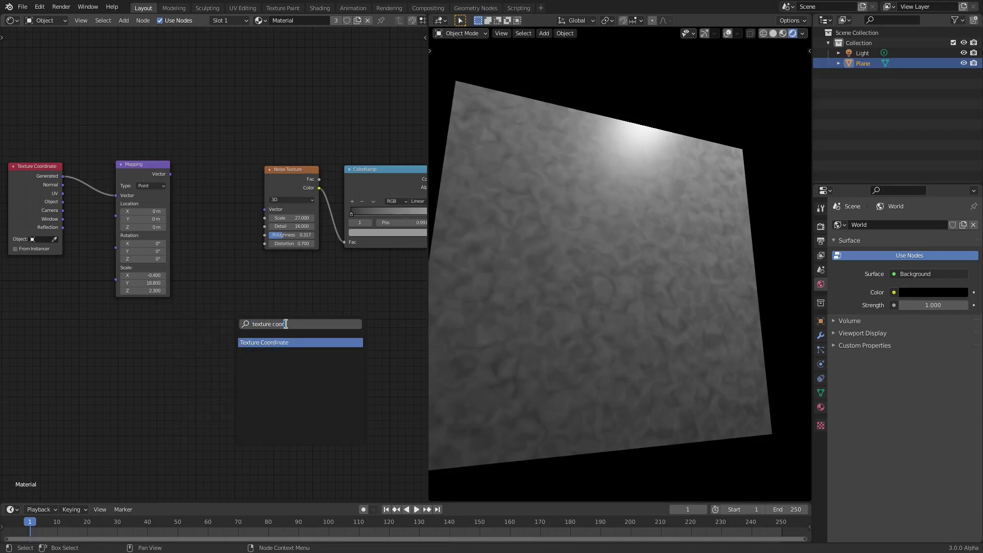
key("Return")
left_click(229, 345)
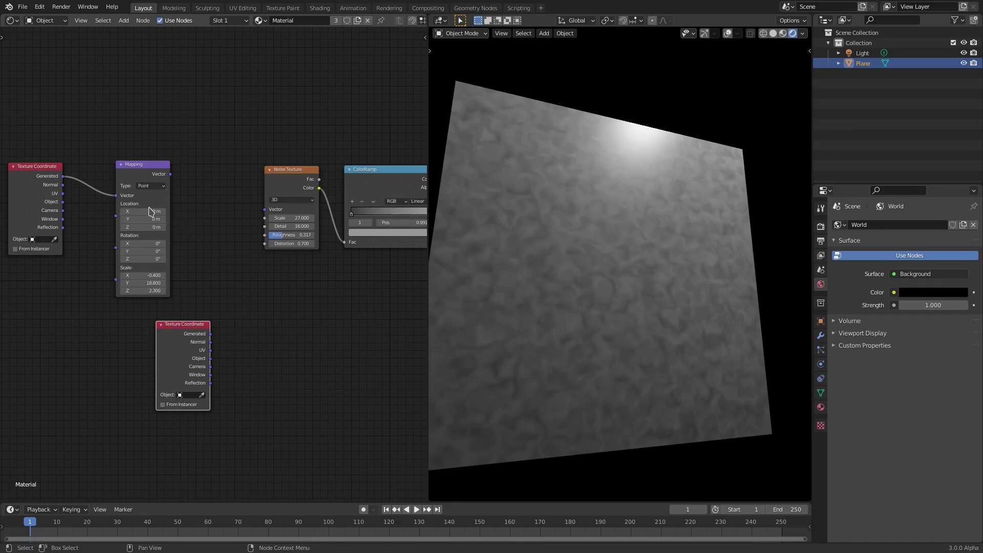
key("Delete")
Step: Link Generated into Mapping and Mapping's Vector into Noise Texture, then shift those nodes right
middle_click_drag(61, 181, 126, 180)
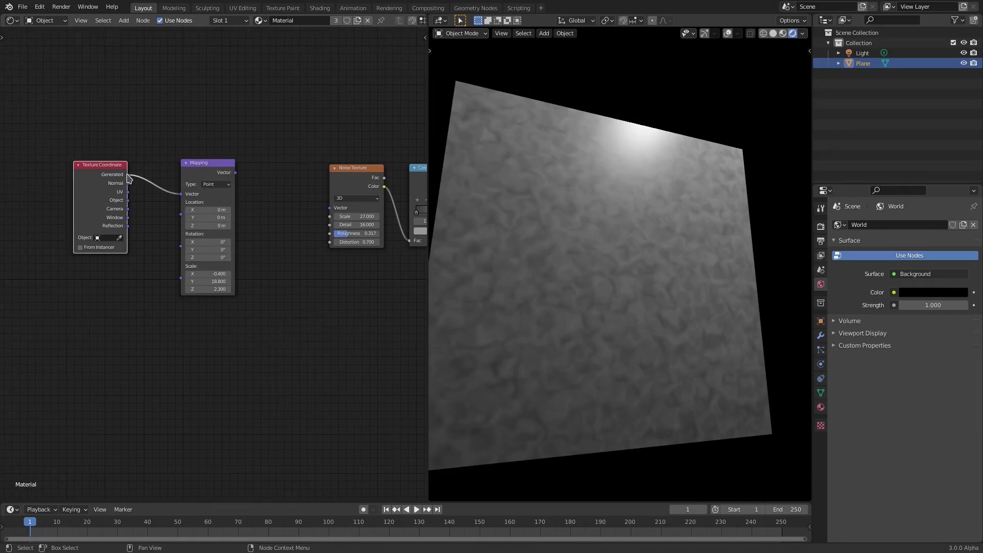
mouse_move(128, 176)
left_mouse_down()
mouse_move(184, 168)
mouse_move(183, 194)
left_mouse_up()
left_click_drag(234, 174, 293, 130)
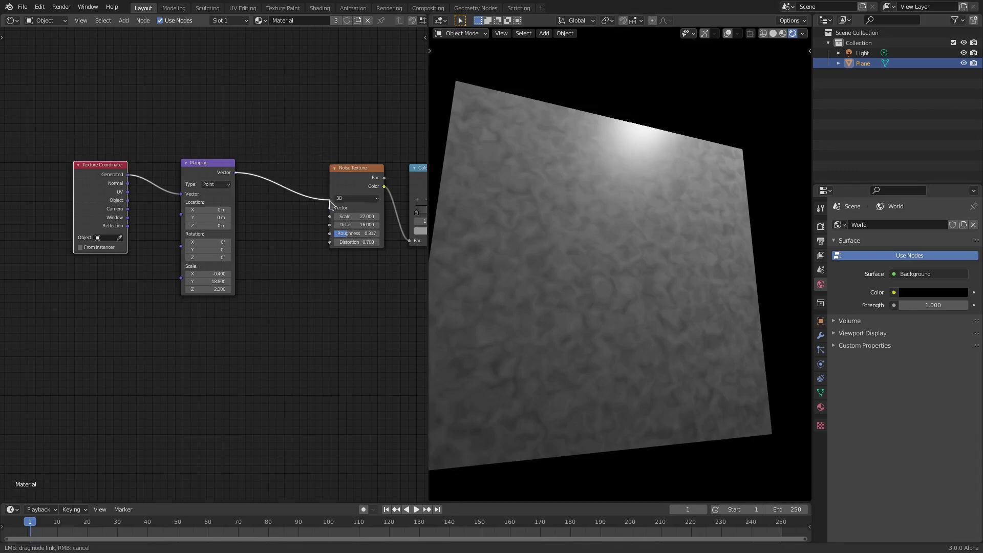
left_click_drag(332, 211, 331, 208)
left_click(231, 274)
left_click(100, 166, "shift")
left_click_drag(100, 166, 169, 165)
scroll(335, 314, "up", 4)
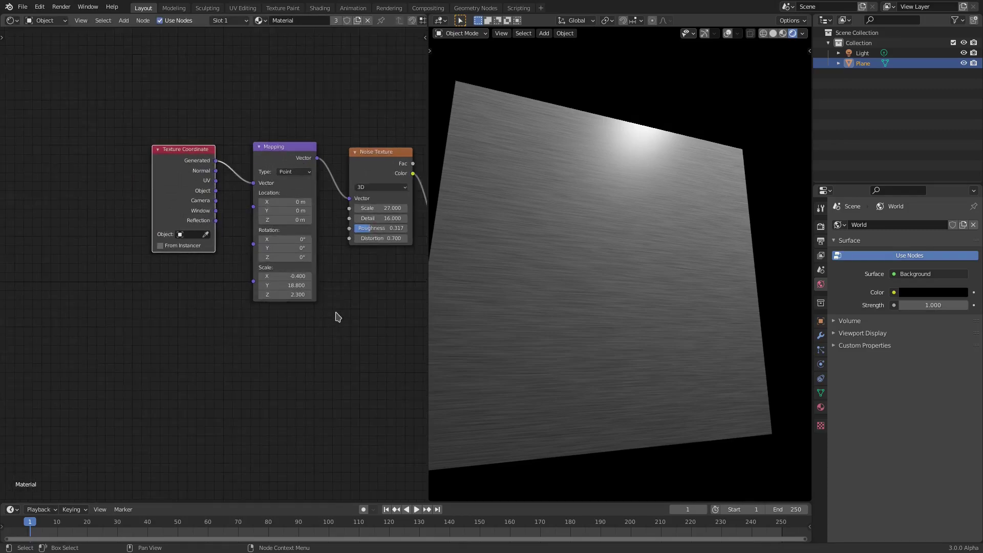
scroll(355, 298, "up", 2)
scroll(258, 307, "up", 2)
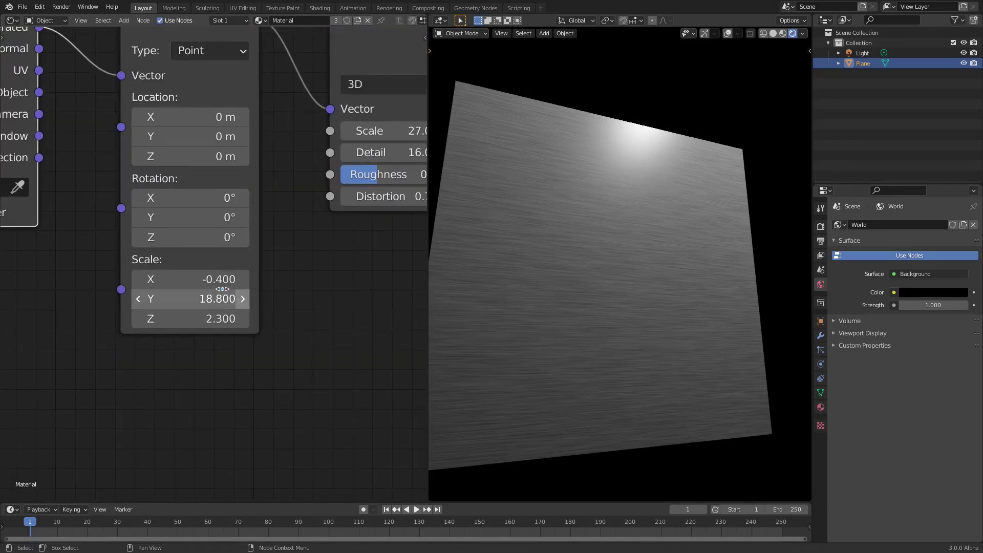
mouse_move(192, 280)
left_mouse_down()
mouse_move(165, 278)
mouse_move(206, 299)
left_mouse_up()
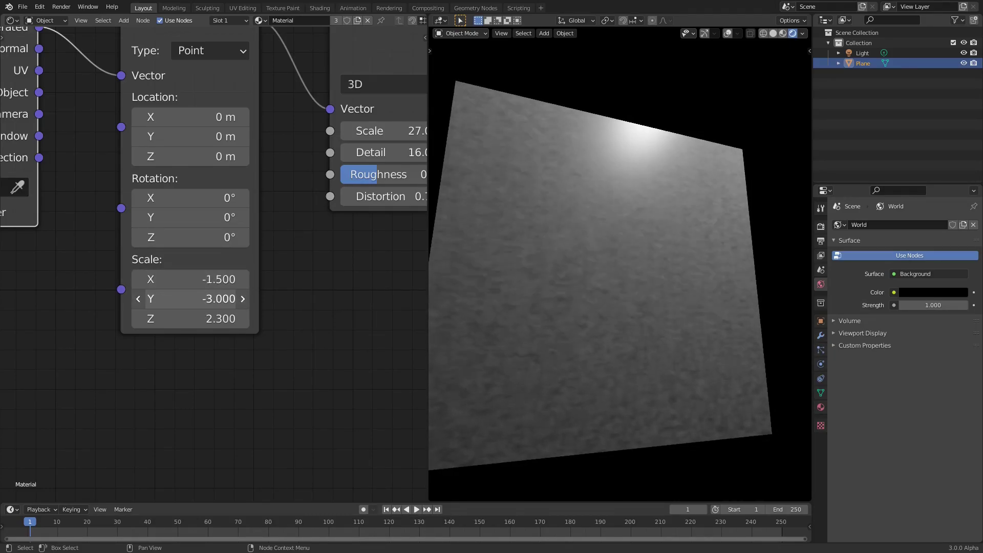
left_click_drag(192, 299, 196, 299)
middle_click_drag(594, 351, 512, 373)
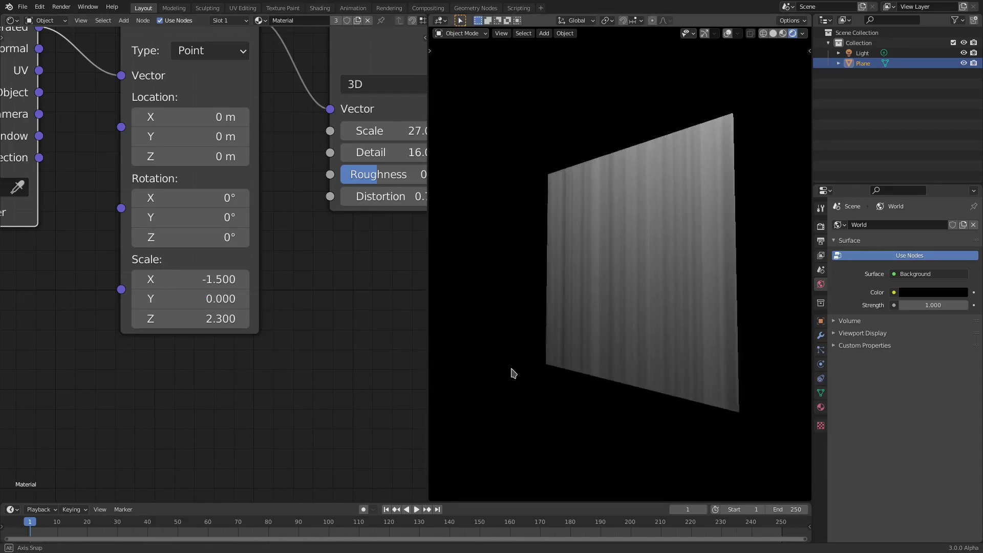
left_click_drag(192, 279, 208, 279)
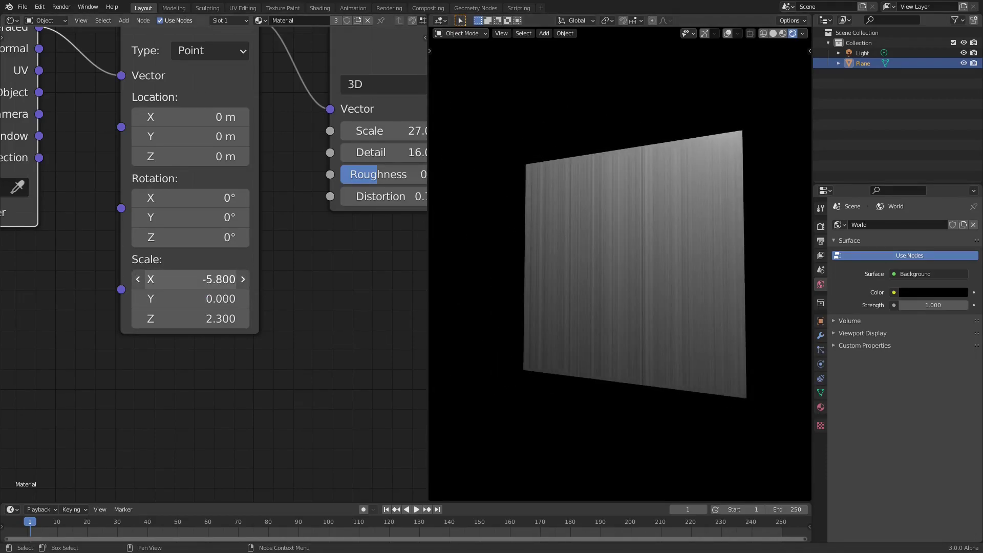
mouse_move(677, 307)
middle_mouse_down()
mouse_move(707, 322)
mouse_move(681, 314)
middle_mouse_up()
scroll(646, 310, "up", 3)
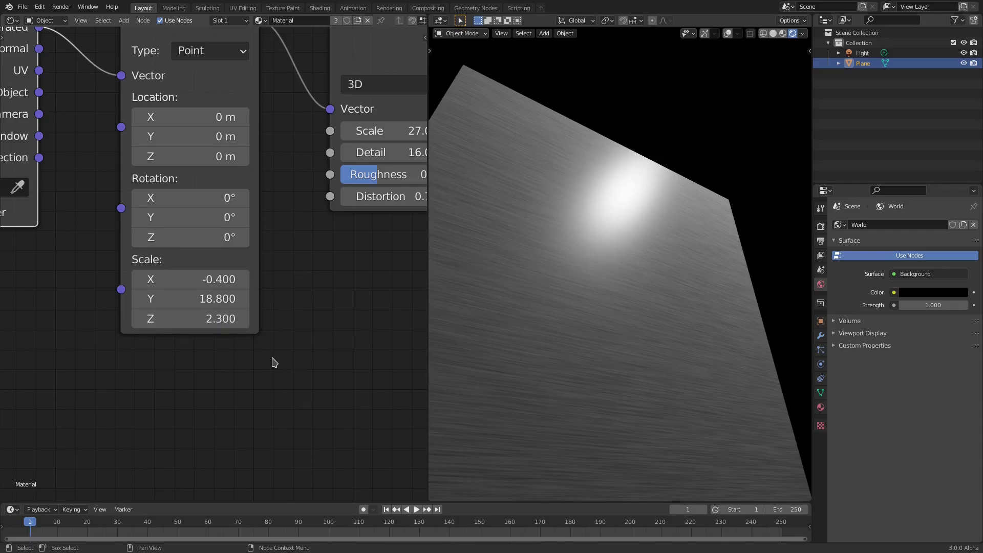
scroll(284, 324, "down", 2)
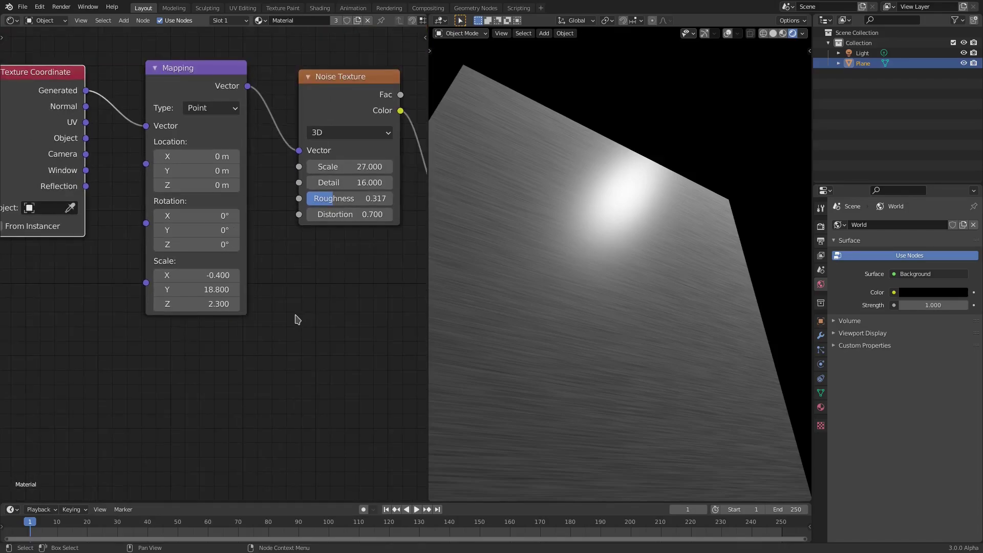
scroll(295, 318, "down", 2)
scroll(250, 334, "down", 2)
scroll(279, 362, "down", 2)
scroll(308, 338, "down", 3)
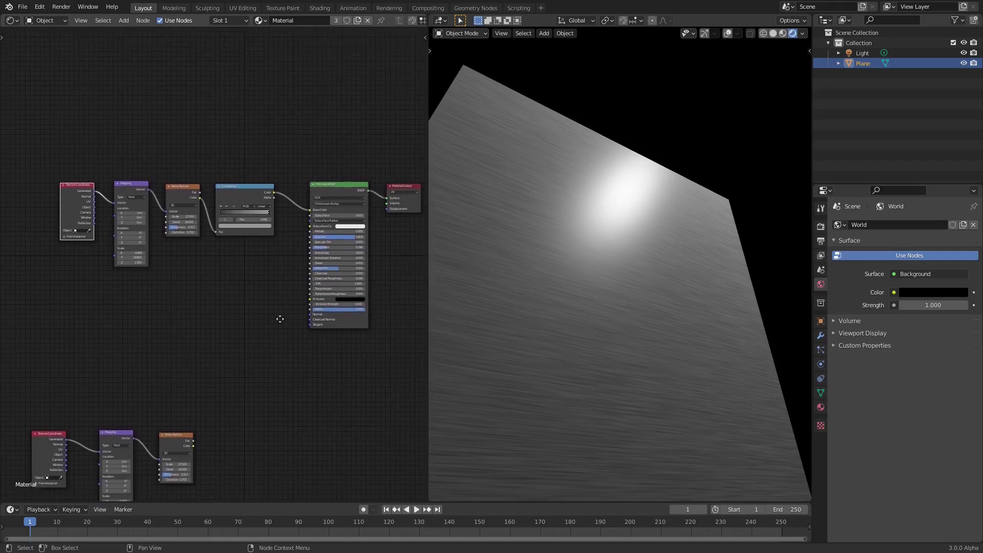
Step: Box-select the Texture Coordinate, Mapping and Noise Texture nodes and duplicate them with Shift+D
mouse_move(621, 242)
middle_mouse_down()
mouse_move(637, 235)
mouse_move(684, 279)
mouse_move(676, 277)
mouse_move(708, 286)
mouse_move(674, 287)
mouse_move(621, 215)
middle_mouse_up()
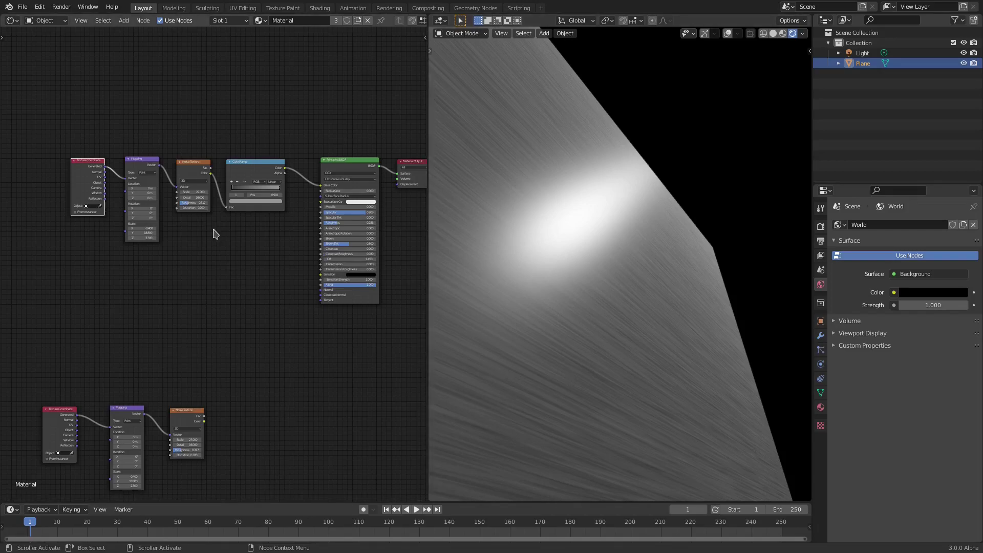
scroll(195, 239, "up", 1)
scroll(213, 231, "up", 2)
middle_click_drag(153, 178, 191, 219)
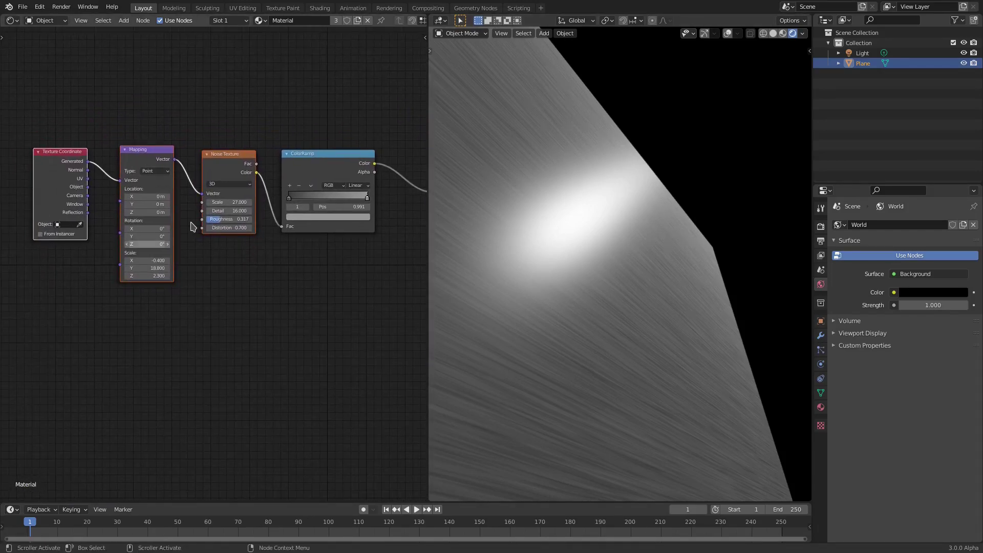
key("b")
key("Escape")
key("shift+d")
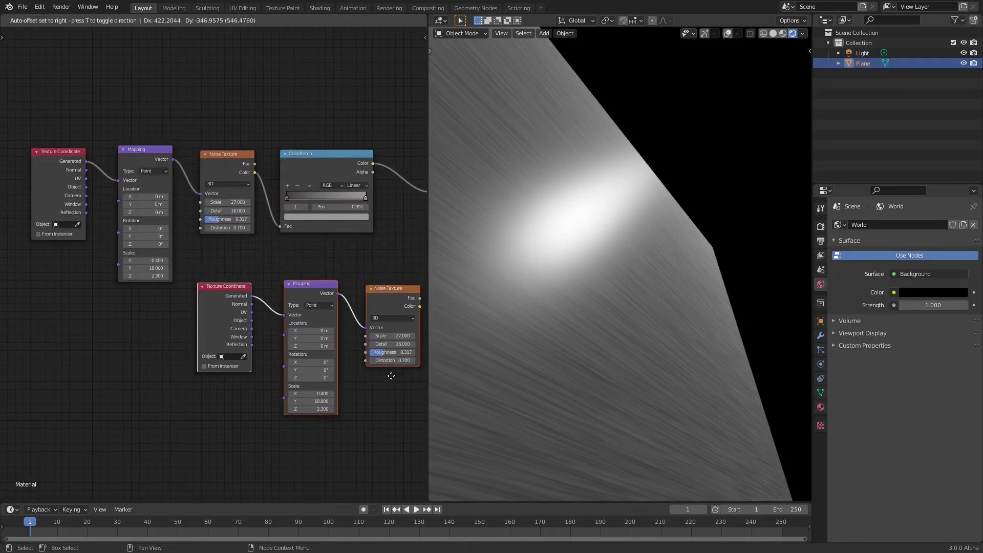
Step: Drop the copied nodes below the originals and plug the copied Noise Texture Color into Roughness
left_click(381, 356)
middle_click_drag(382, 356, 247, 359)
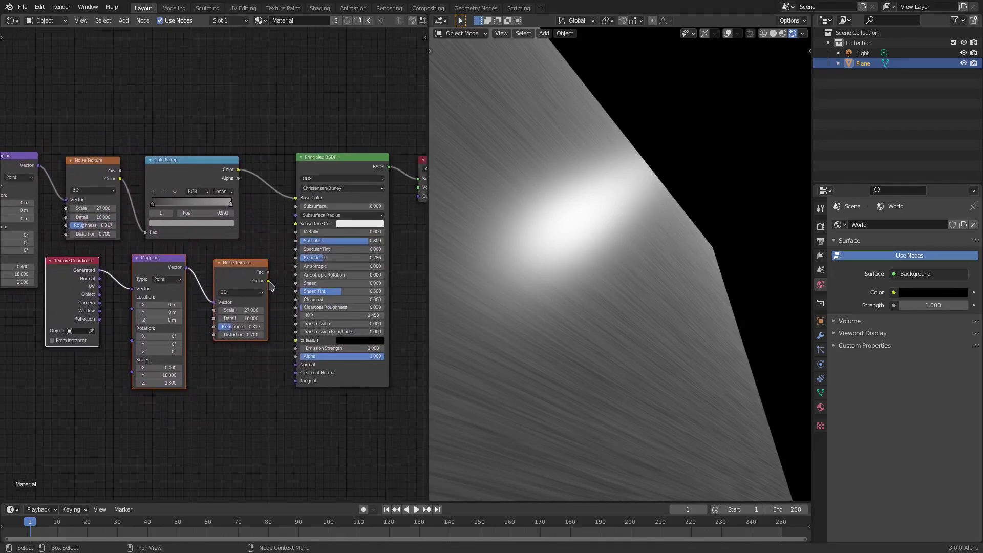
left_click_drag(268, 282, 295, 259)
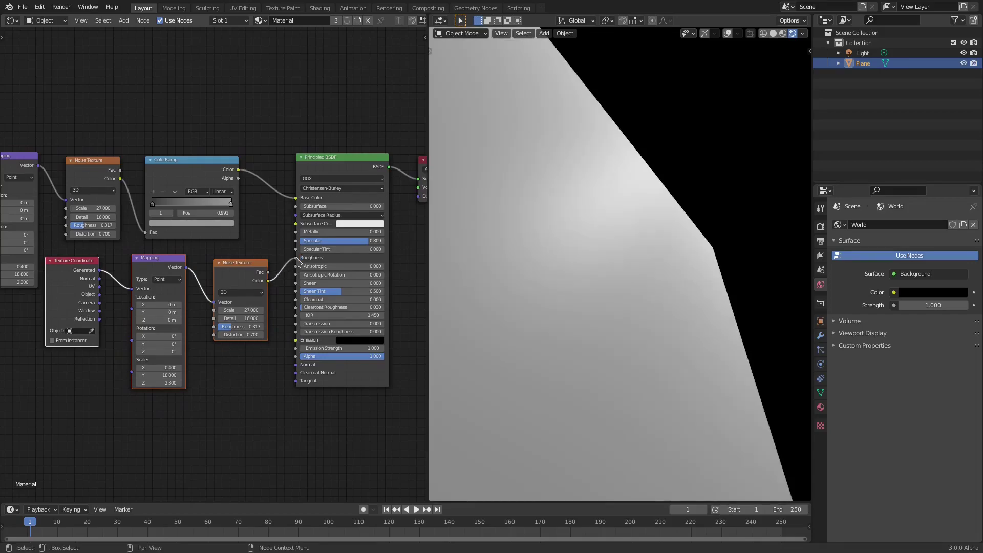
mouse_move(560, 293)
middle_mouse_down()
mouse_move(653, 302)
mouse_move(622, 256)
mouse_move(645, 274)
mouse_move(652, 301)
mouse_move(628, 285)
mouse_move(529, 277)
mouse_move(617, 300)
mouse_move(660, 358)
middle_mouse_up()
scroll(659, 358, "down", 5)
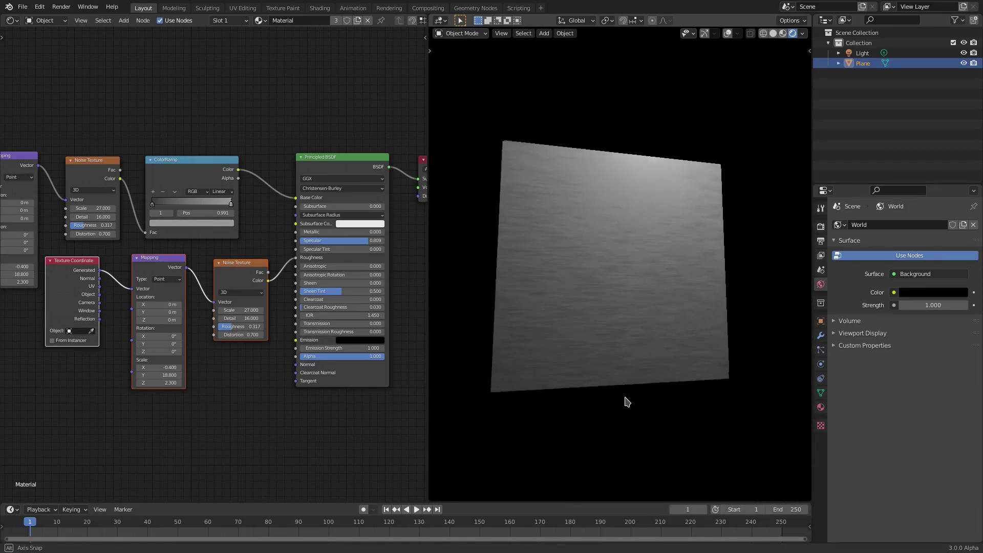
mouse_move(626, 402)
middle_mouse_down()
mouse_move(576, 397)
mouse_move(666, 345)
mouse_move(800, 366)
mouse_move(634, 363)
mouse_move(661, 362)
middle_mouse_up()
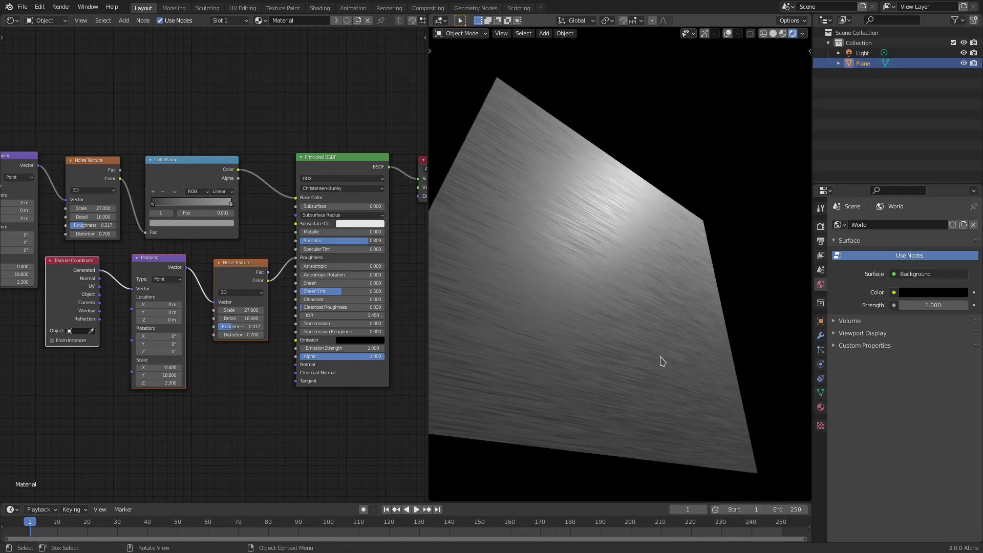